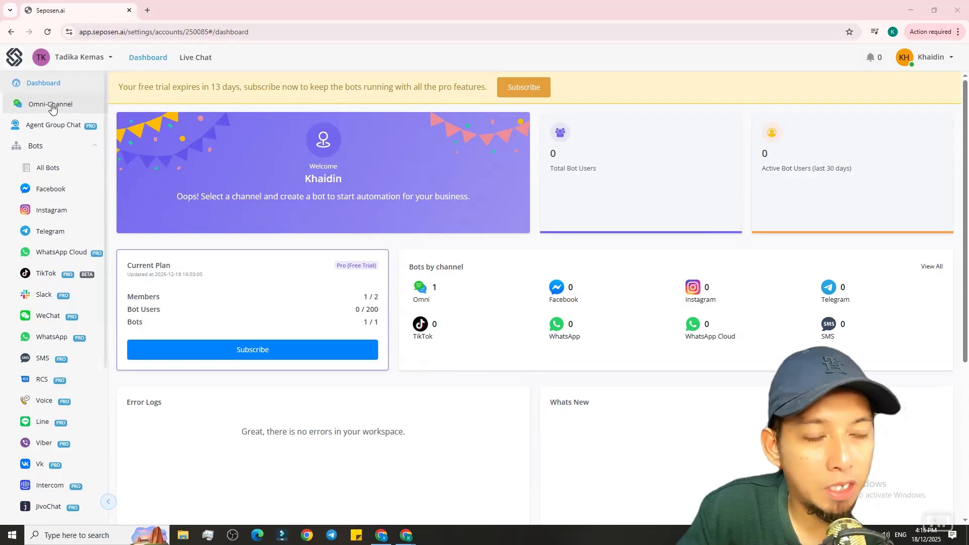
# - Open the Eye Syifa bot from the workspace's Omni-Channel bots
pyautogui.click(73, 59)
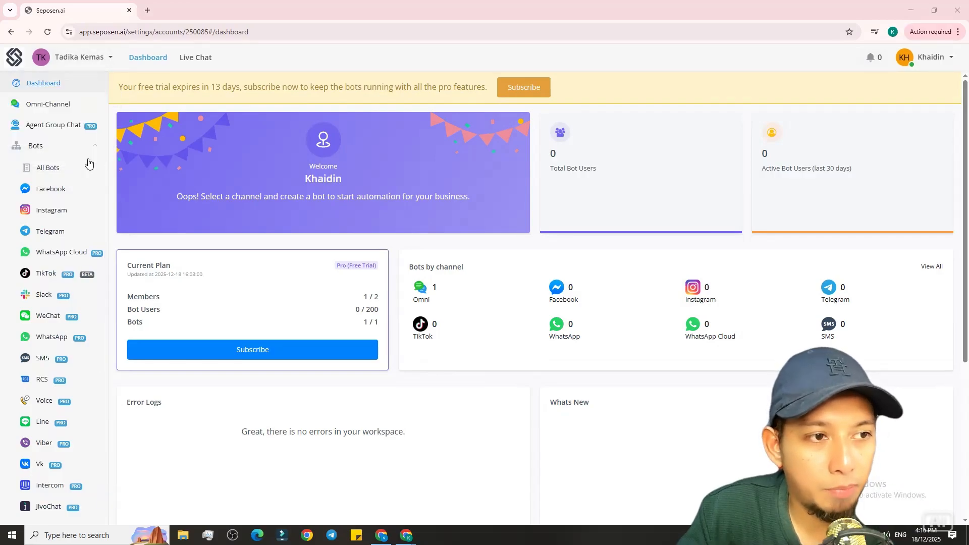
pyautogui.click(62, 103)
pyautogui.click(156, 157)
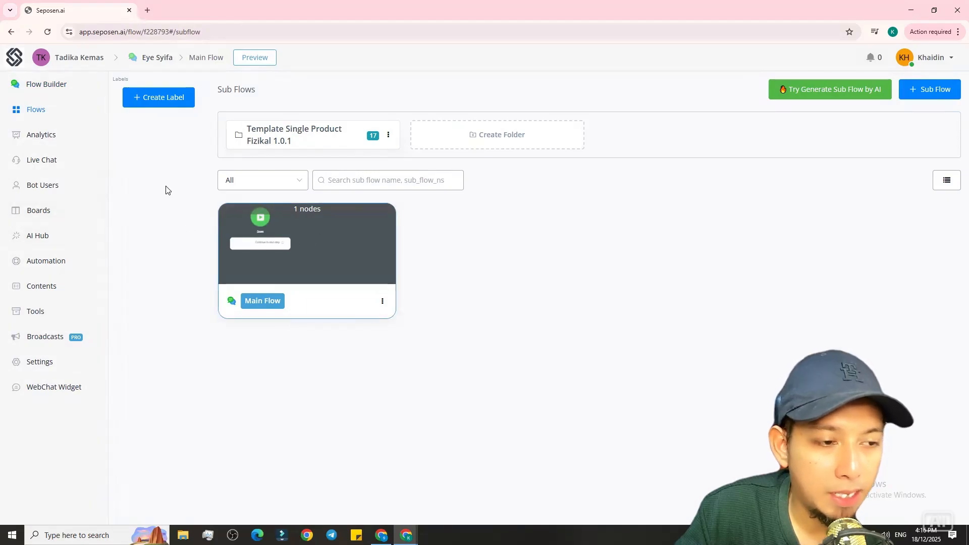
# - Open the Template Single Product Fizikal 1.0.1 folder in the bot fields and sort its fields by name
pyautogui.click(44, 287)
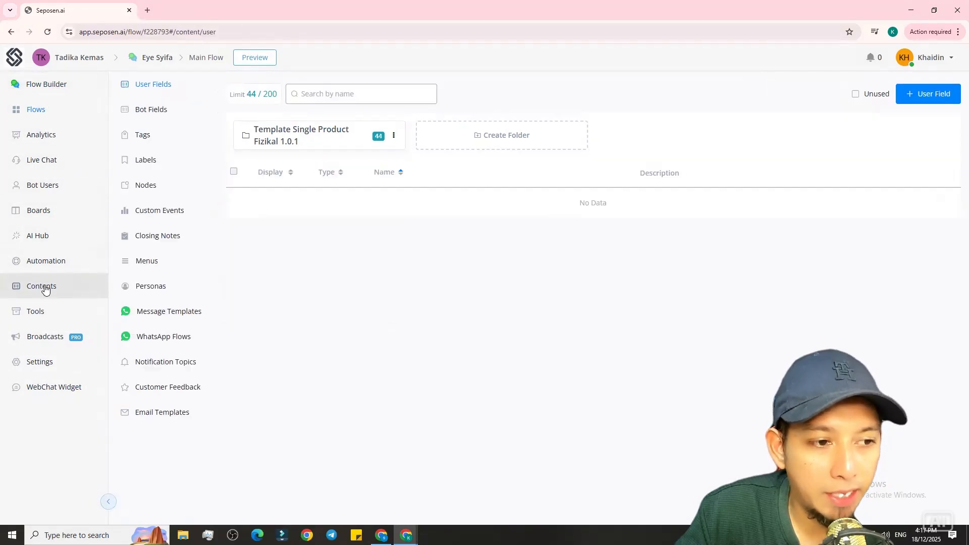
pyautogui.click(151, 115)
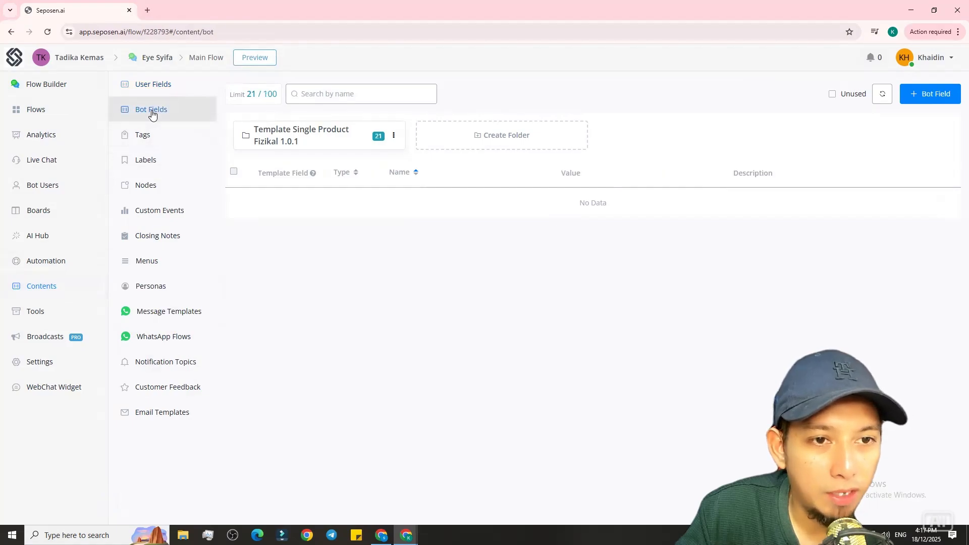
pyautogui.click(335, 144)
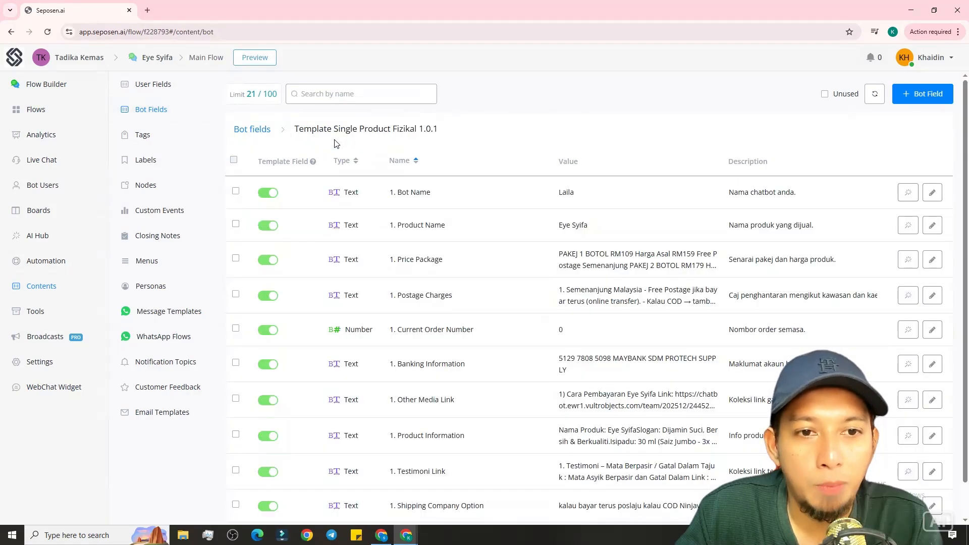
pyautogui.click(418, 163)
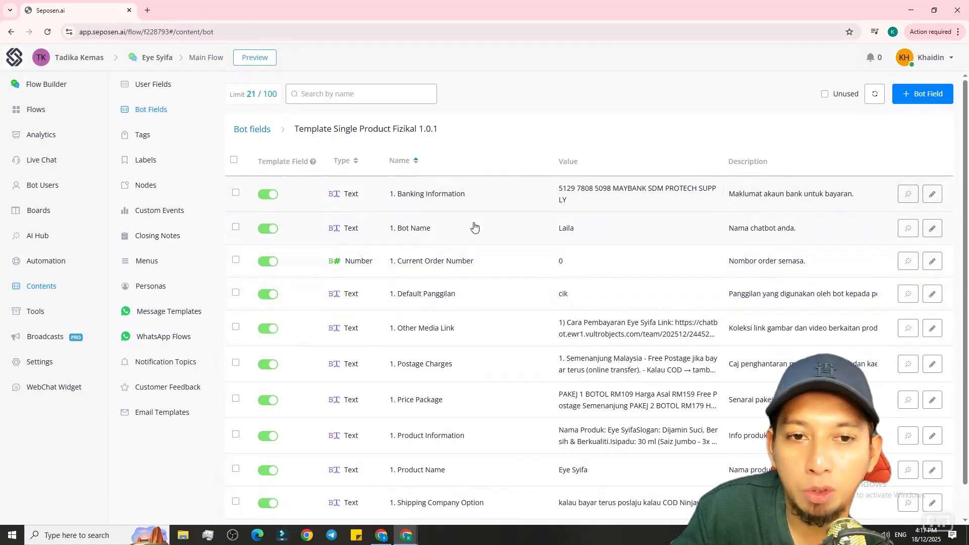
# - Open the Banking Information bot field, examine the bank account details in its value, and close it without saving
pyautogui.click(932, 194)
pyautogui.moveTo(278, 205); pyautogui.dragTo(391, 244)
pyautogui.click(389, 218)
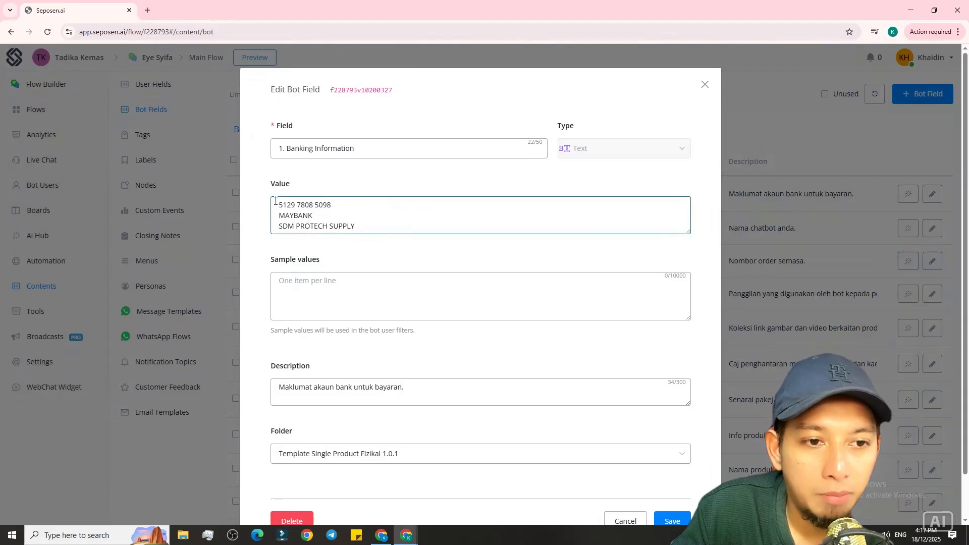
pyautogui.moveTo(276, 200); pyautogui.dragTo(376, 229)
pyautogui.click(382, 227)
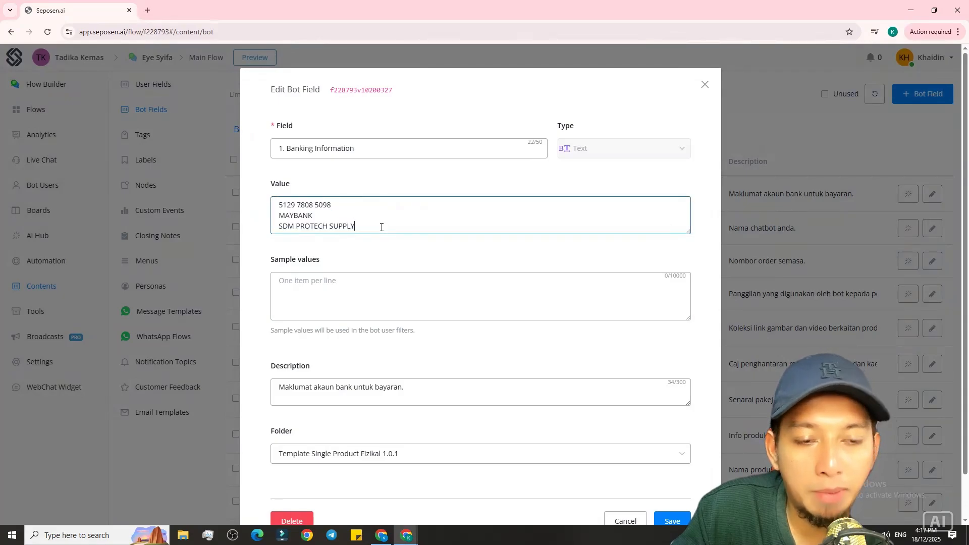
pyautogui.press('Return')
pyautogui.press('Return')
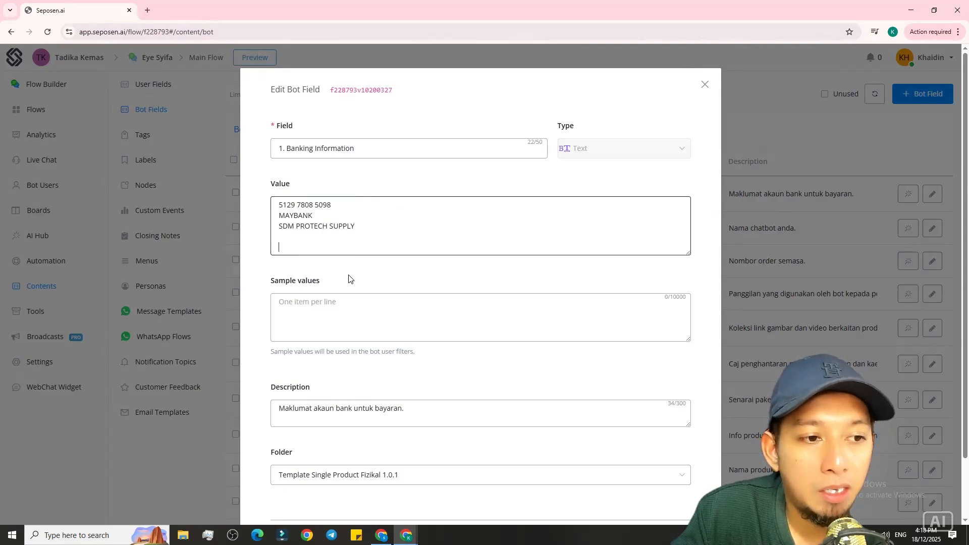
pyautogui.click(301, 253)
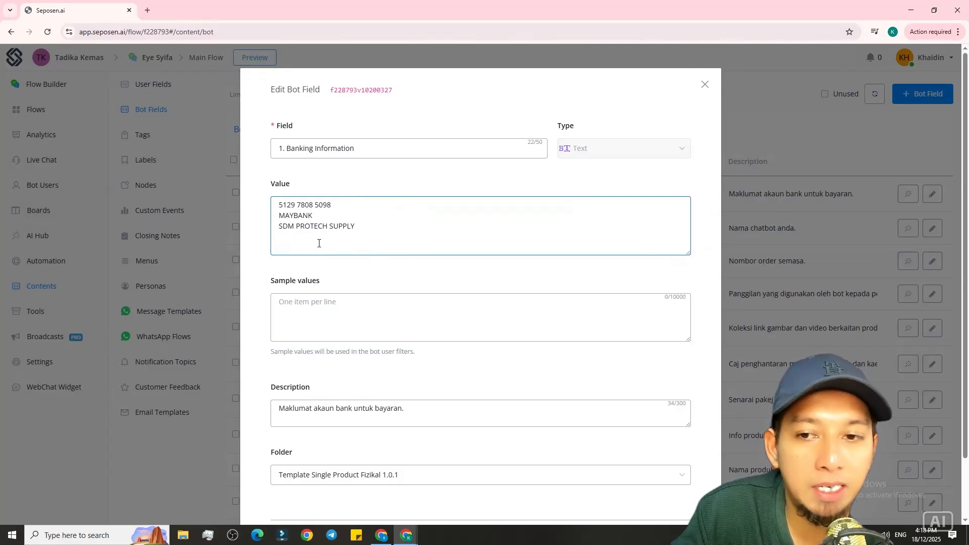
pyautogui.scroll(-3, 478, 285)
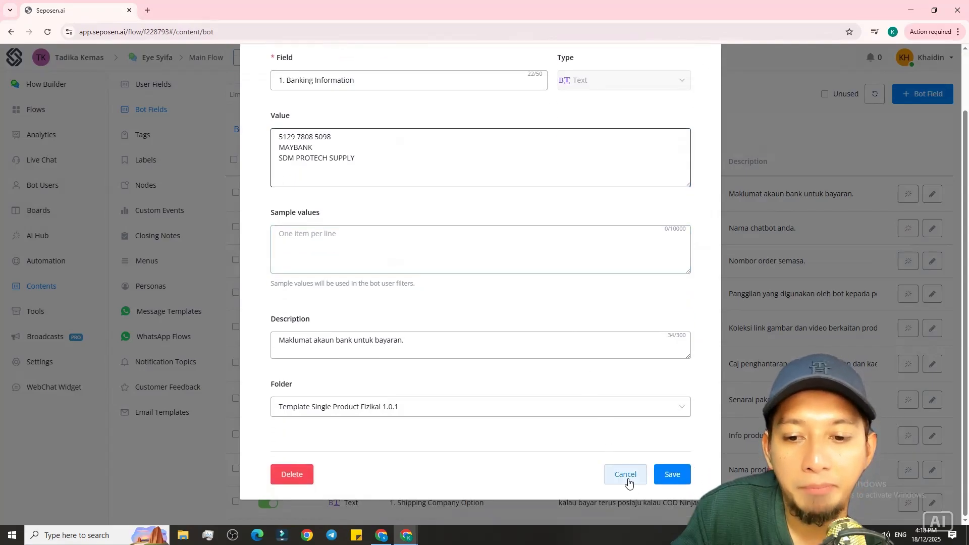
pyautogui.click(627, 499)
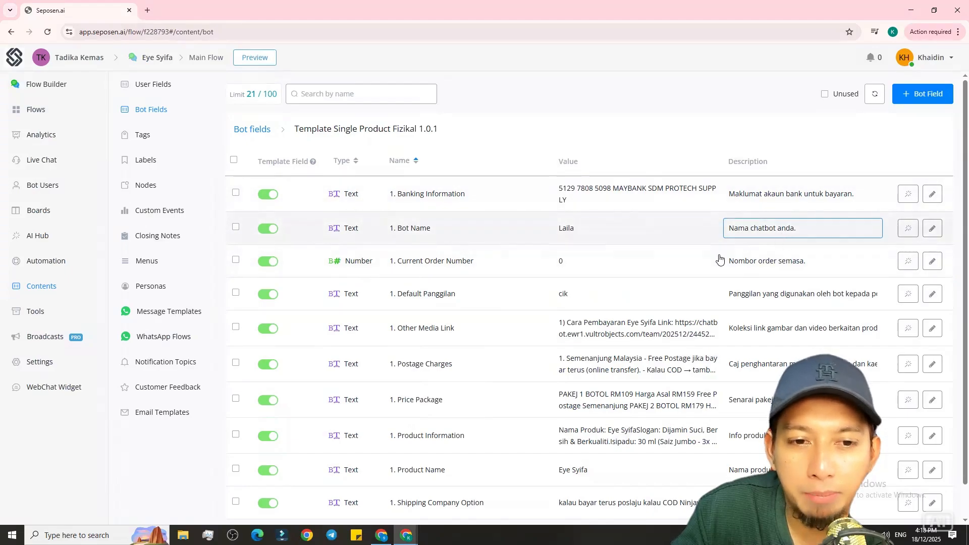
# - Set the Current Order Number bot field's value to 1000 and save it
pyautogui.click(924, 264)
pyautogui.write('1000')
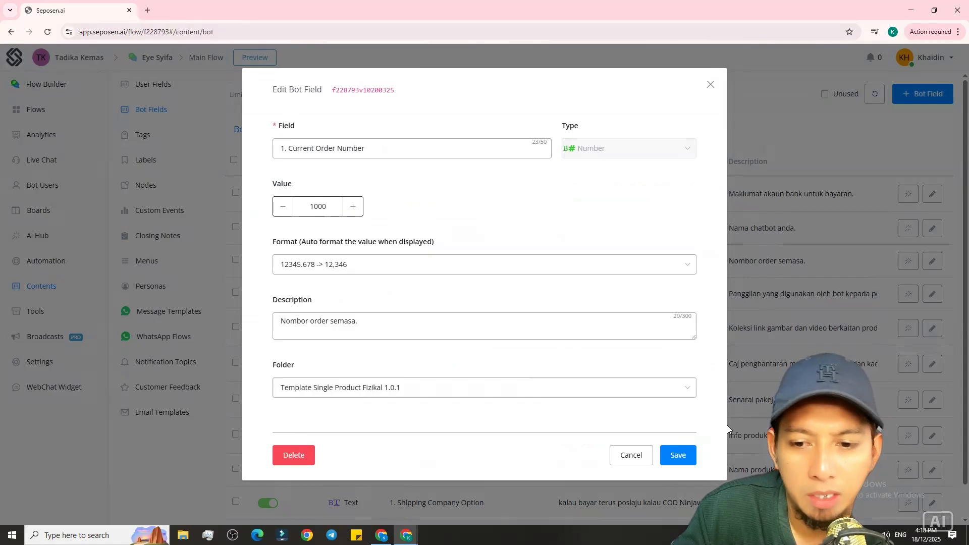
pyautogui.click(678, 455)
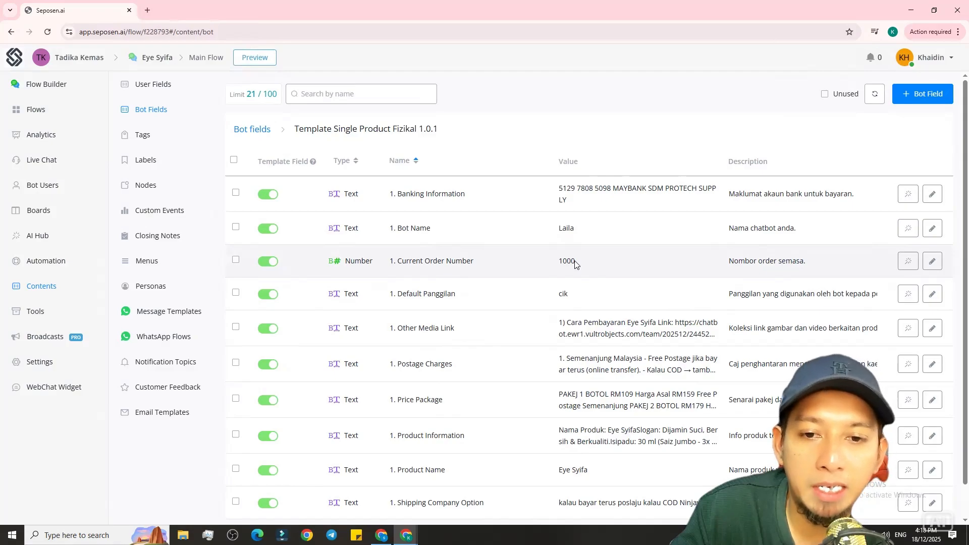
pyautogui.moveTo(575, 262); pyautogui.dragTo(559, 267)
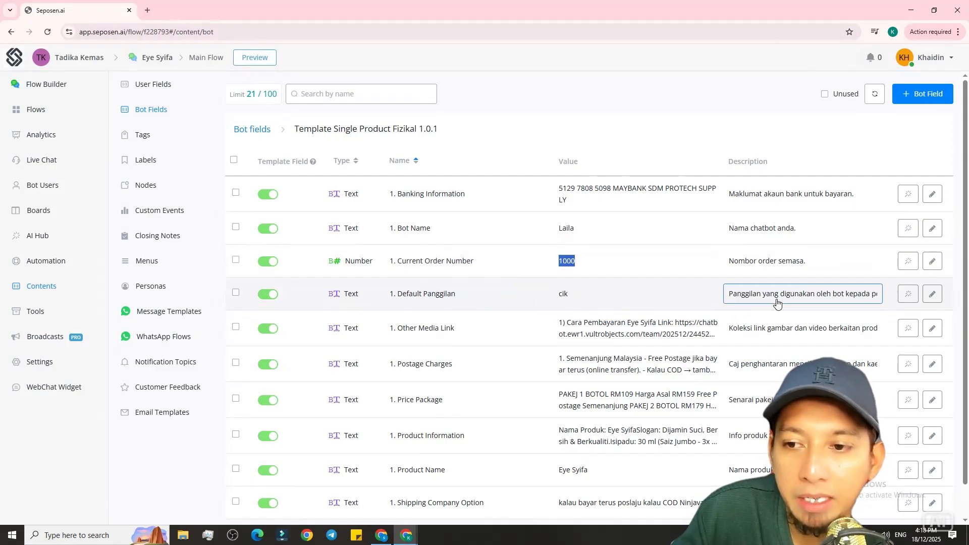
# - Open the Default Panggilan bot field, read its description, and close it without saving
pyautogui.click(933, 293)
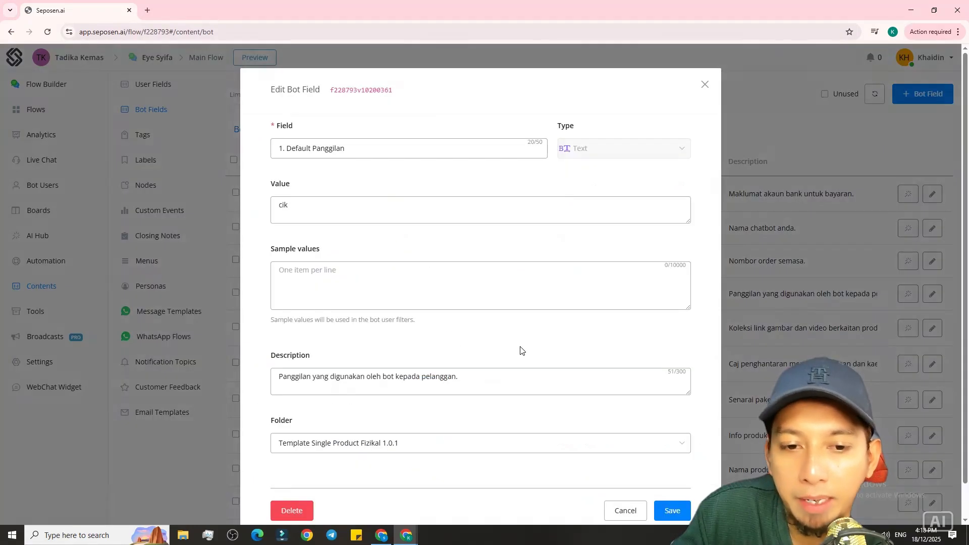
pyautogui.click(429, 381)
pyautogui.moveTo(474, 375); pyautogui.dragTo(275, 378)
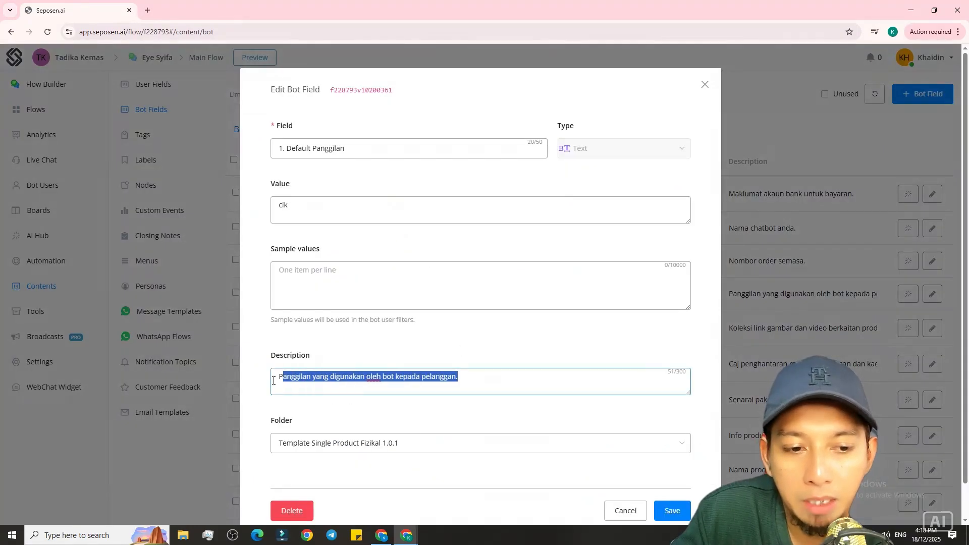
pyautogui.click(625, 511)
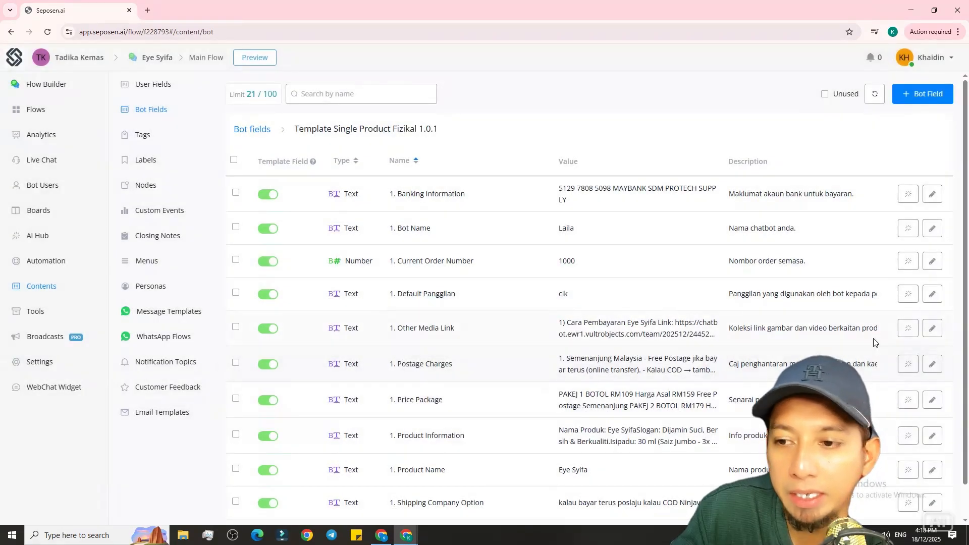
# - Open the Other Media Link bot field and read through the numbered media entries in its value
pyautogui.click(932, 327)
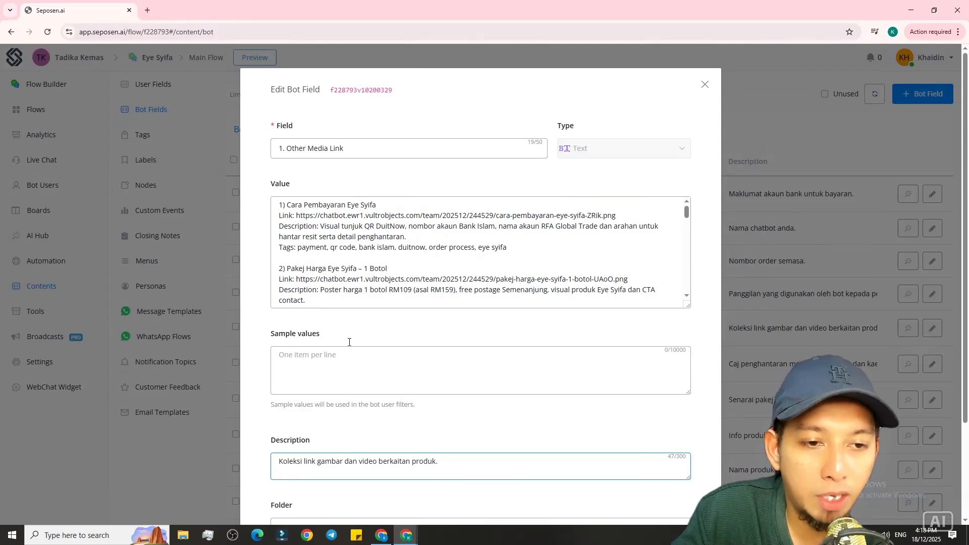
pyautogui.click(337, 219)
pyautogui.scroll(-6, 370, 247)
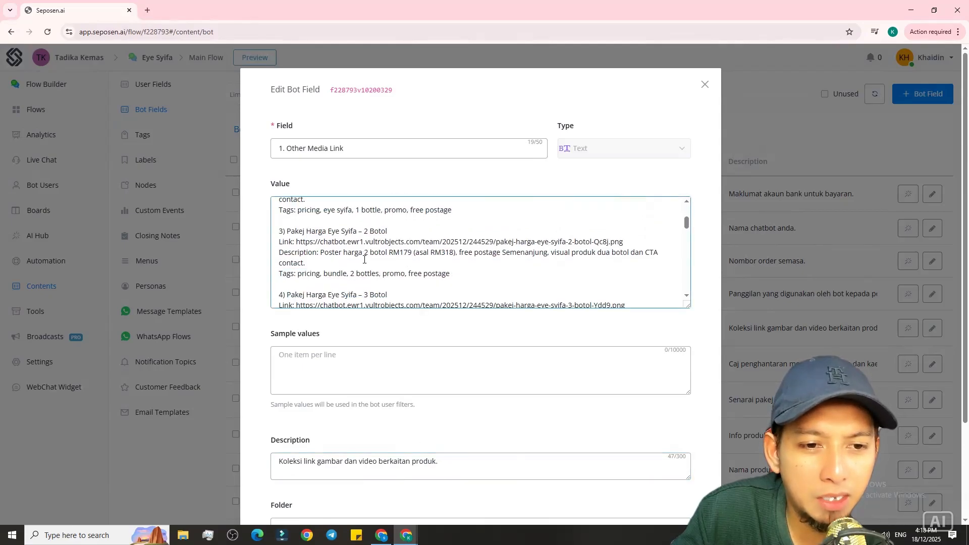
pyautogui.scroll(2, 345, 263)
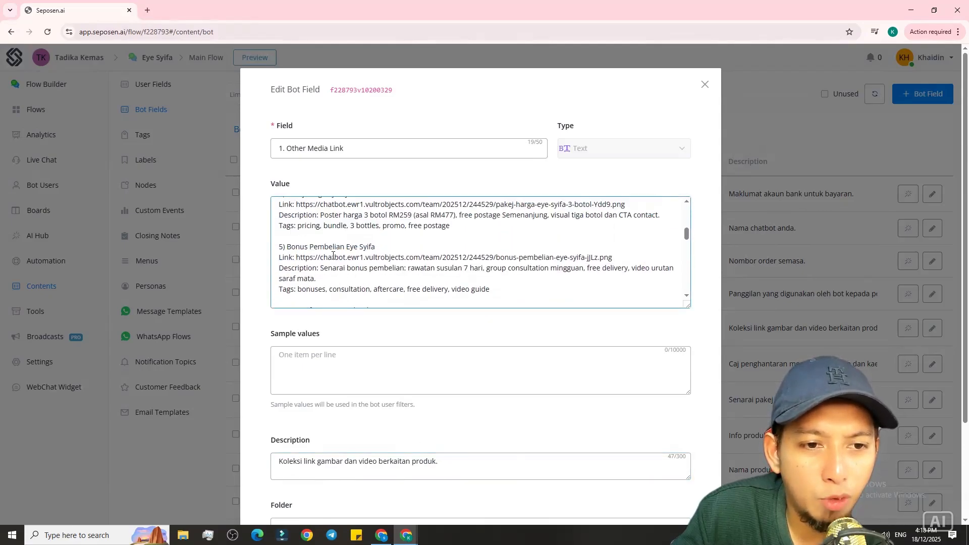
pyautogui.scroll(-2, 327, 258)
pyautogui.scroll(-2, 293, 260)
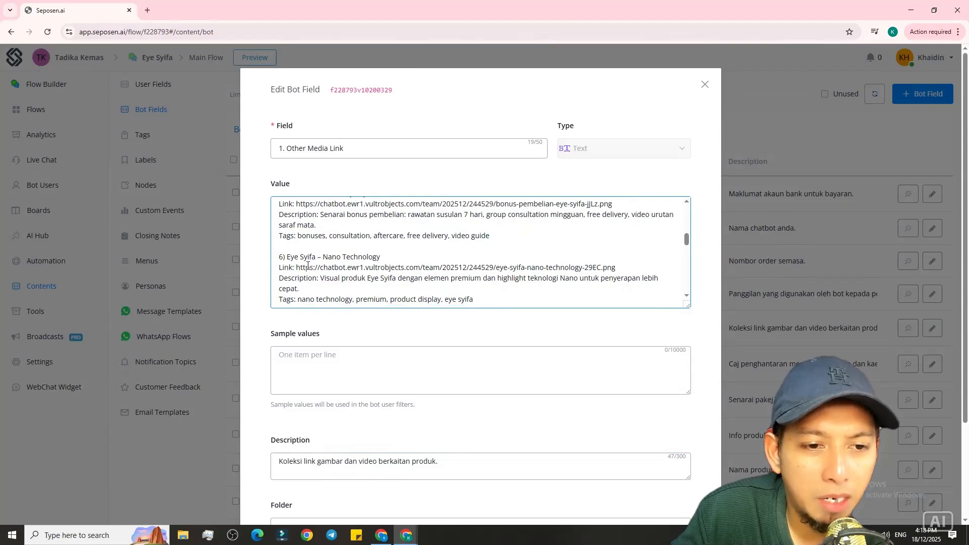
pyautogui.scroll(-5, 326, 268)
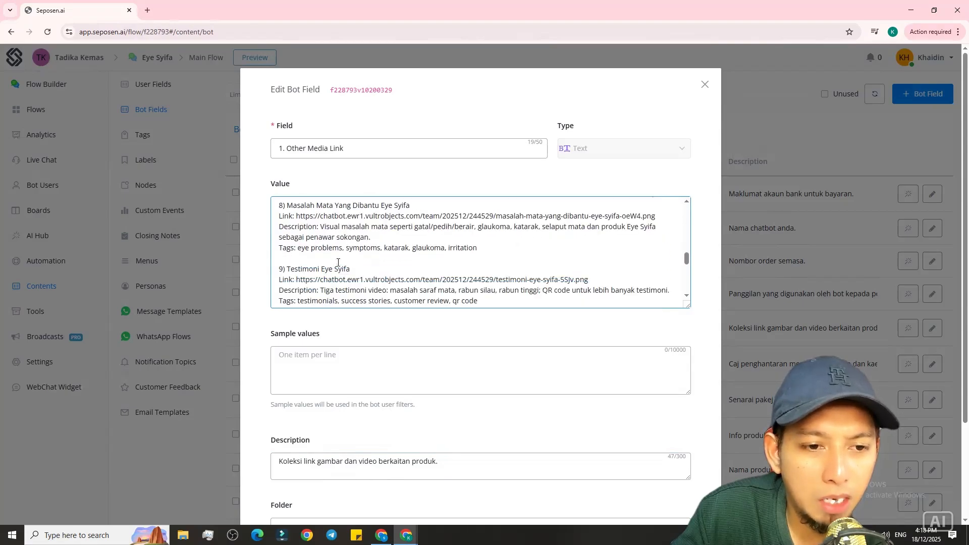
pyautogui.scroll(12, 333, 267)
pyautogui.scroll(2, 333, 266)
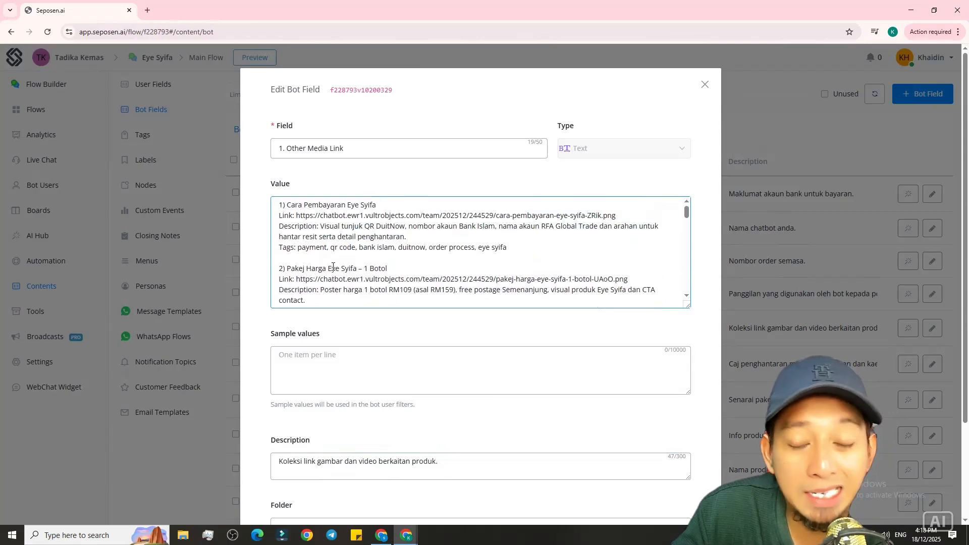
# - Examine the title, link and description of the first media entry, Cara Pembayaran Eye Syifa, and close the field without saving
pyautogui.moveTo(286, 206); pyautogui.dragTo(377, 206)
pyautogui.moveTo(296, 216); pyautogui.dragTo(628, 214)
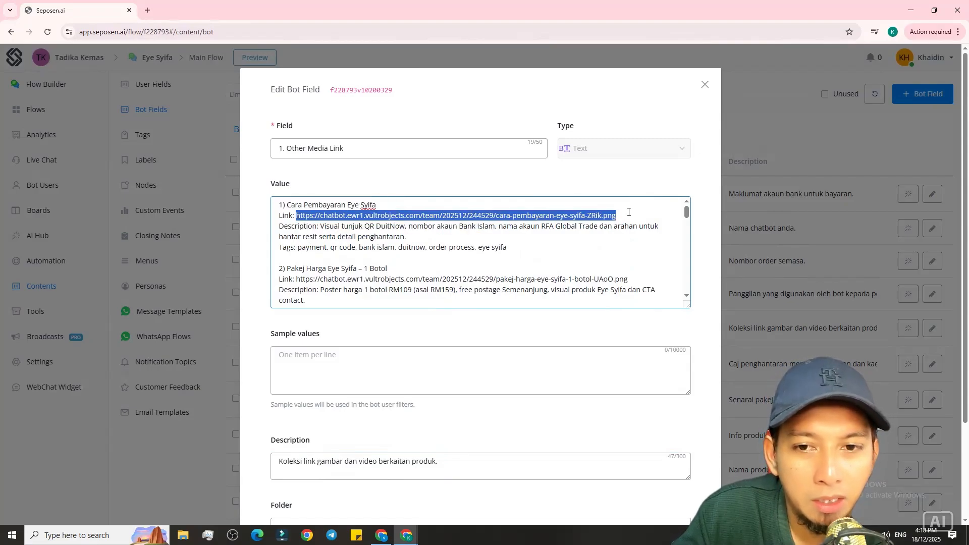
pyautogui.moveTo(321, 226); pyautogui.dragTo(421, 238)
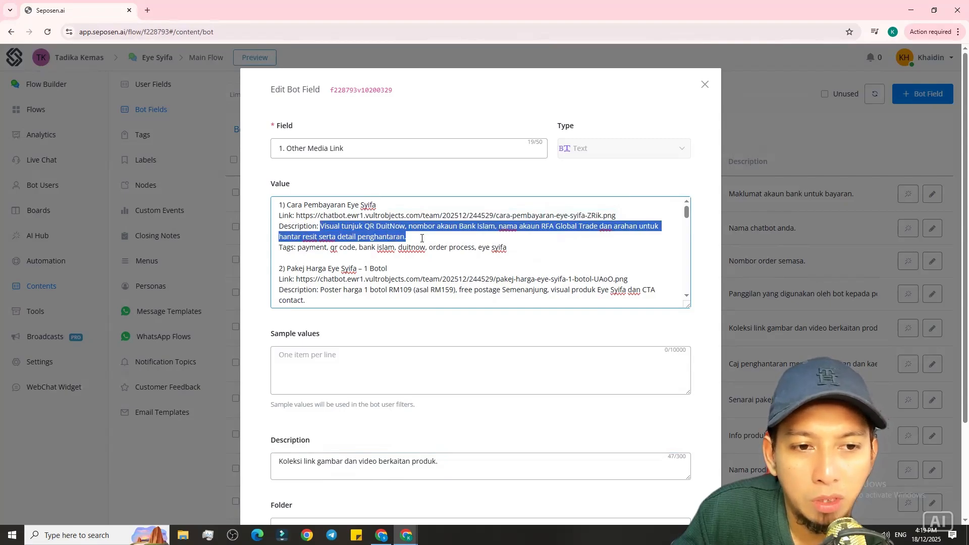
pyautogui.click(338, 236)
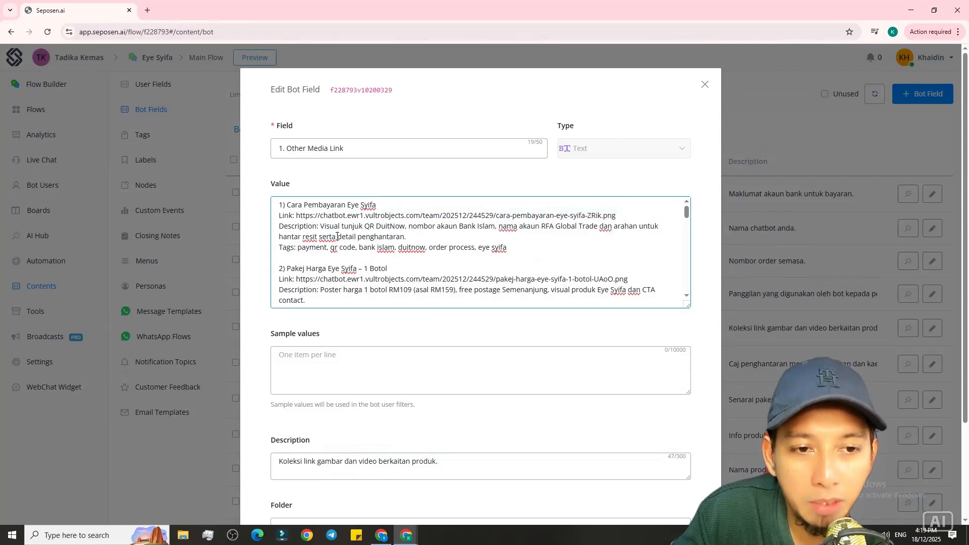
pyautogui.moveTo(321, 226); pyautogui.dragTo(409, 238)
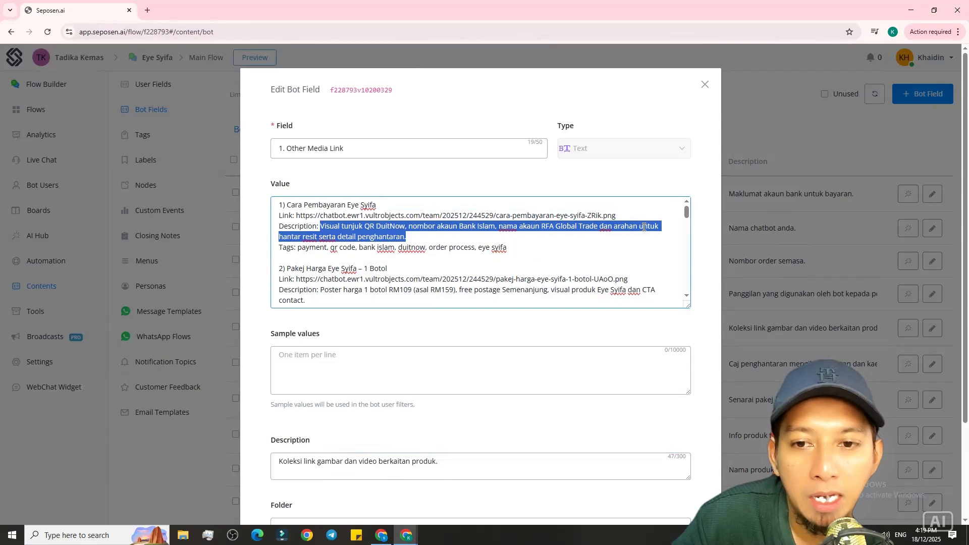
pyautogui.moveTo(419, 238); pyautogui.dragTo(323, 229)
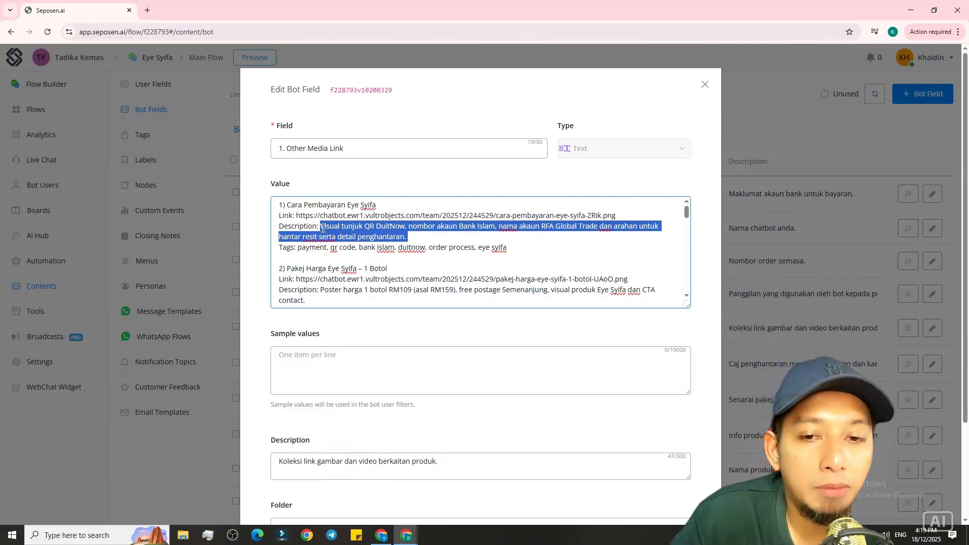
pyautogui.moveTo(296, 215); pyautogui.dragTo(651, 213)
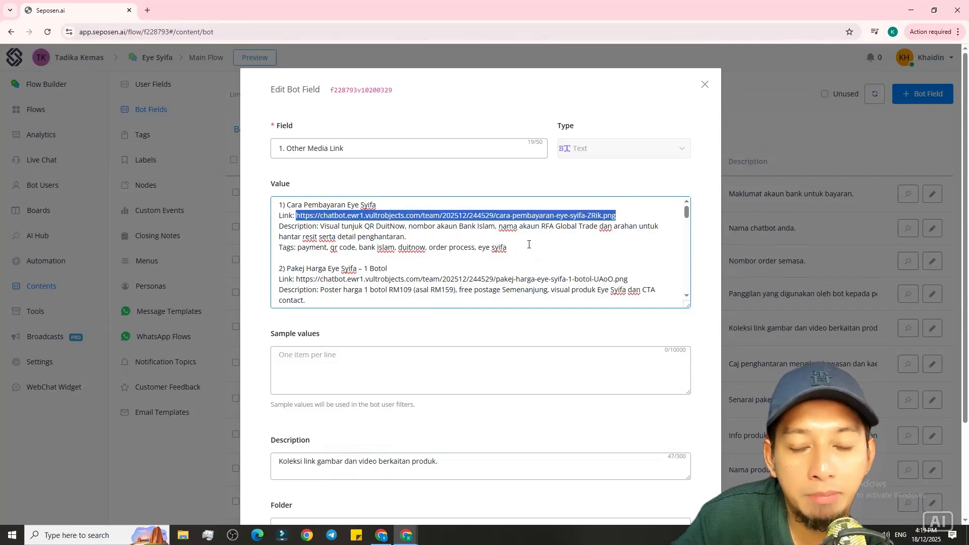
pyautogui.scroll(-3, 556, 343)
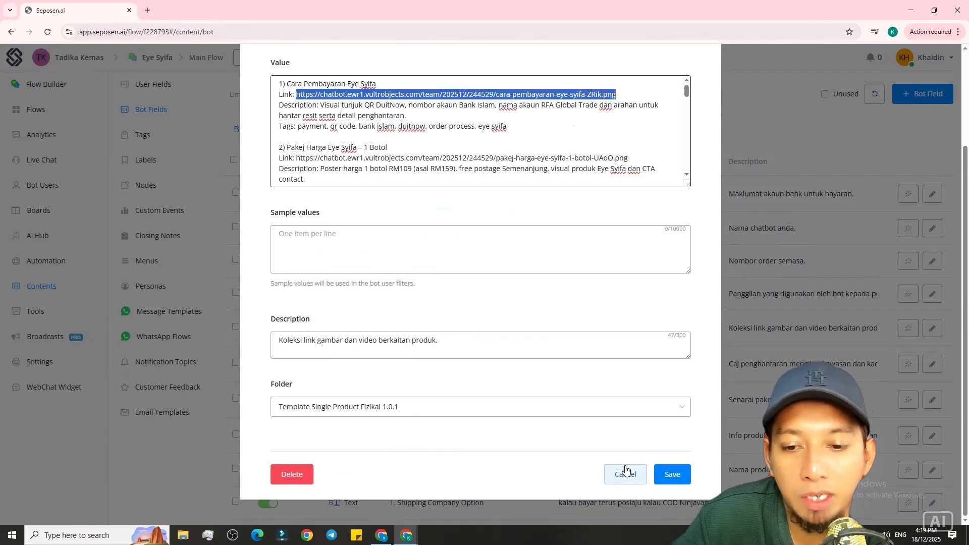
pyautogui.click(623, 473)
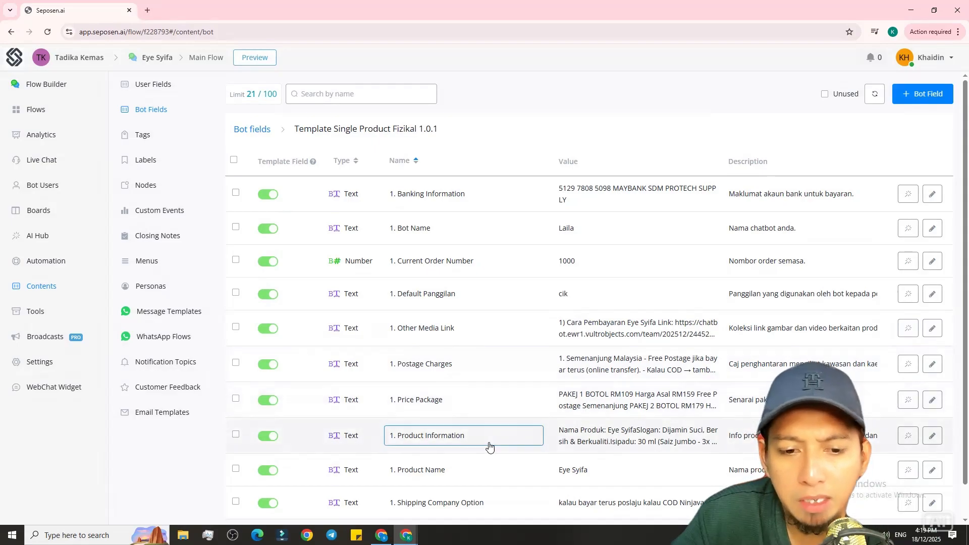
# - Look through the first two pages of bot fields in the template folder, finishing on page 2
pyautogui.scroll(-2, 545, 482)
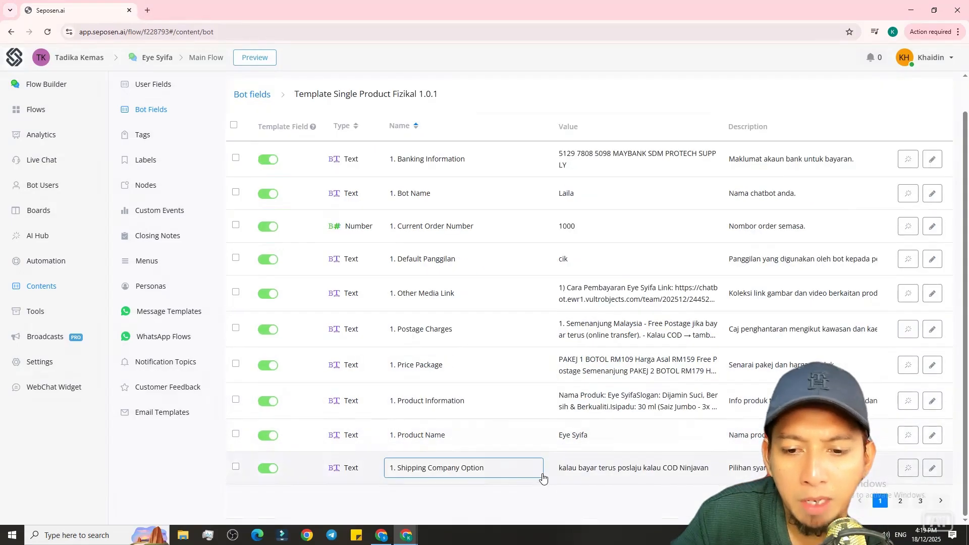
pyautogui.click(900, 501)
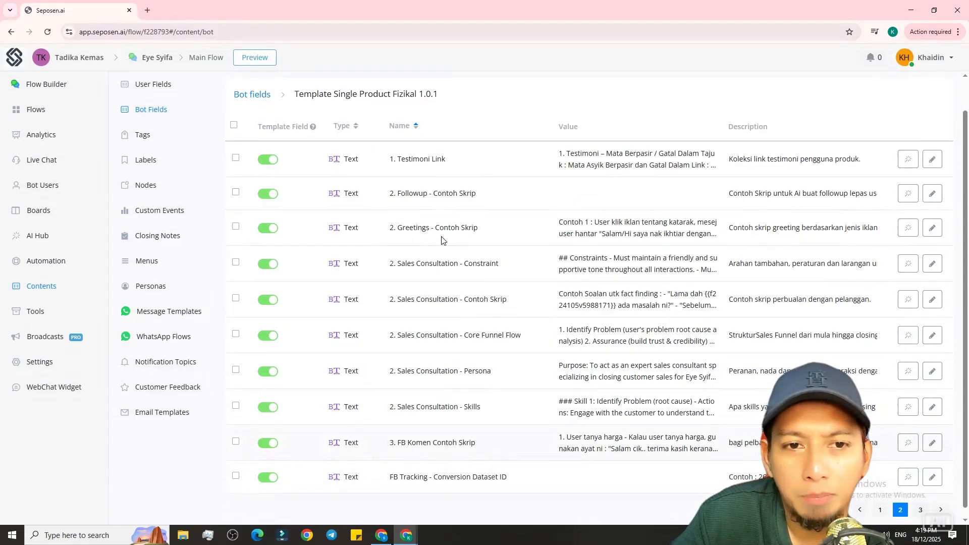
pyautogui.click(880, 510)
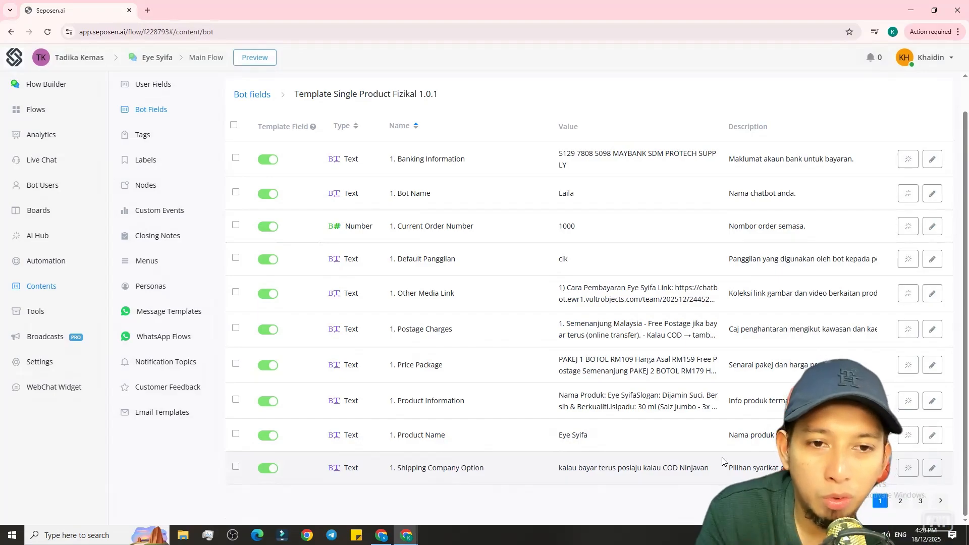
pyautogui.click(901, 503)
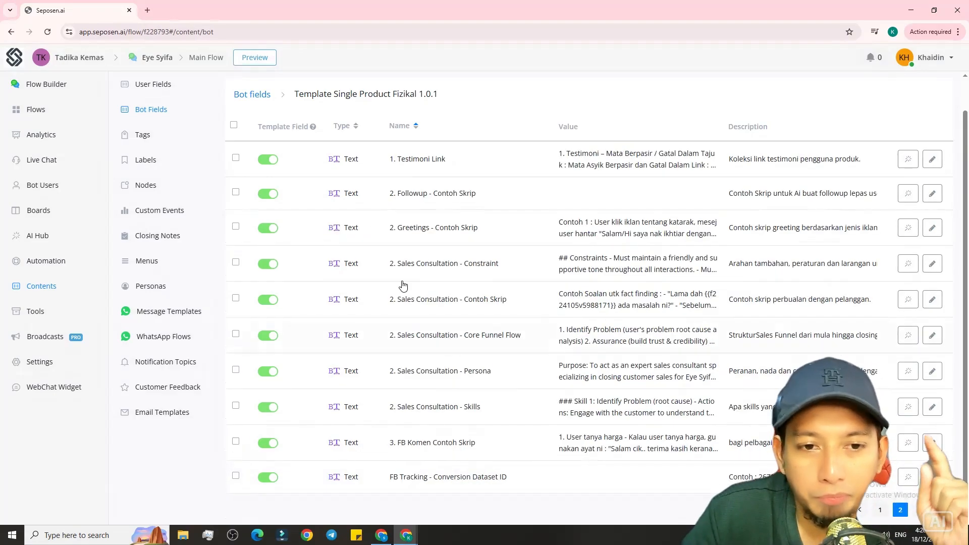